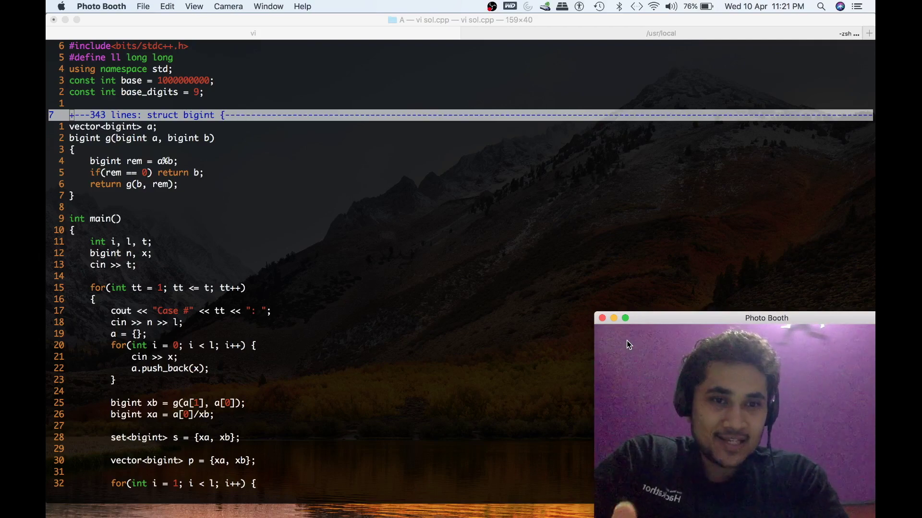
# Step: Switch from vim to the browser showing the Code Jam Qualification Round 2019 scoreboard
pyautogui.hotkey('ctrl', 'Right')
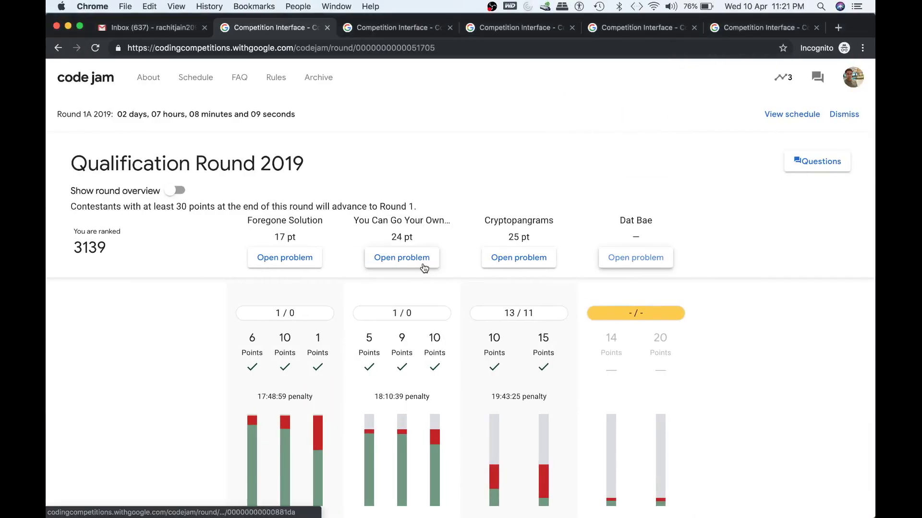
pyautogui.scroll(-1, 450, 273)
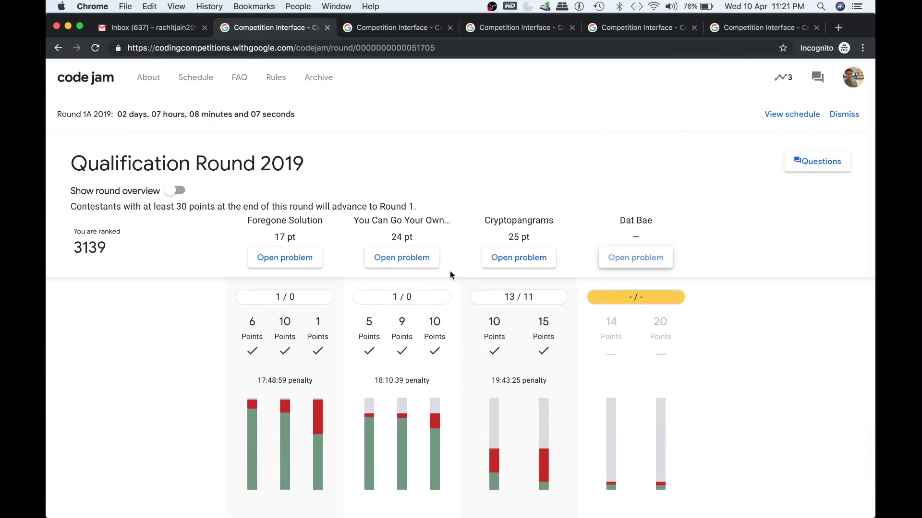
pyautogui.scroll(-1, 534, 302)
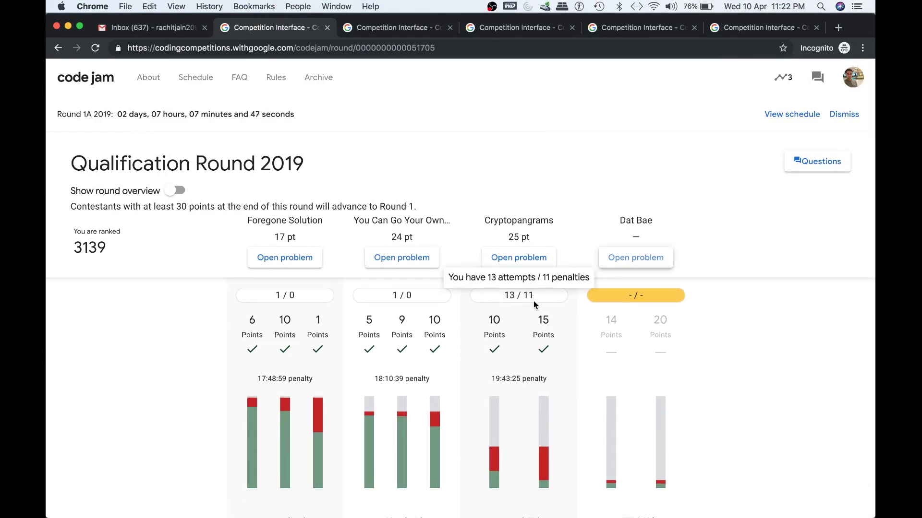
pyautogui.scroll(-1, 533, 301)
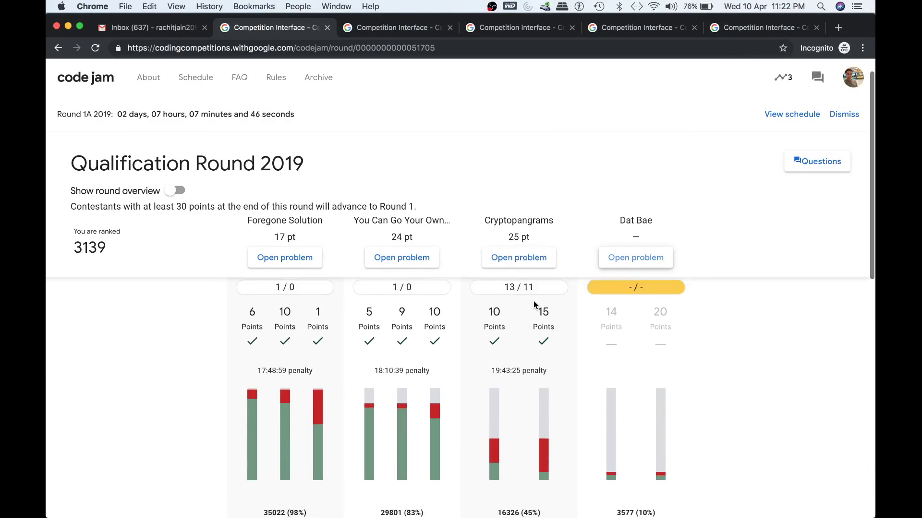
pyautogui.click(387, 28)
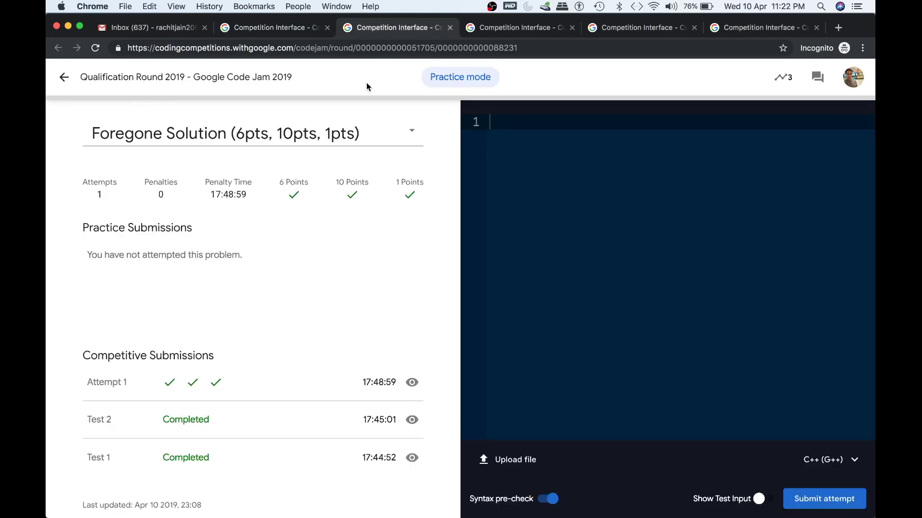
pyautogui.scroll(-5, 305, 276)
pyautogui.scroll(-5, 305, 275)
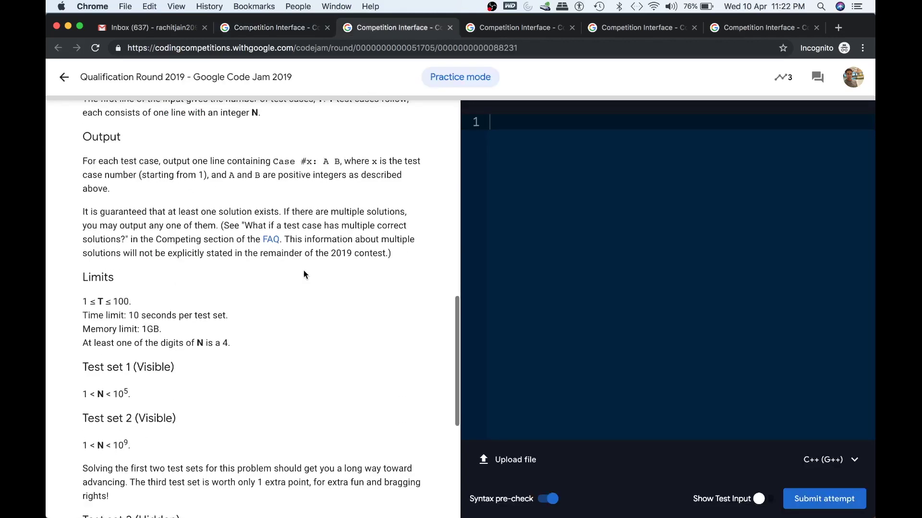
pyautogui.scroll(-2, 303, 274)
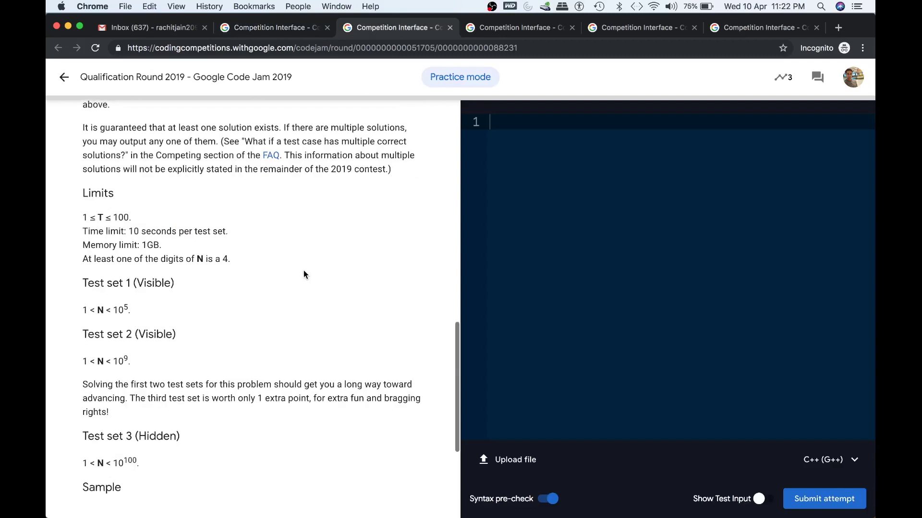
pyautogui.scroll(-2, 304, 275)
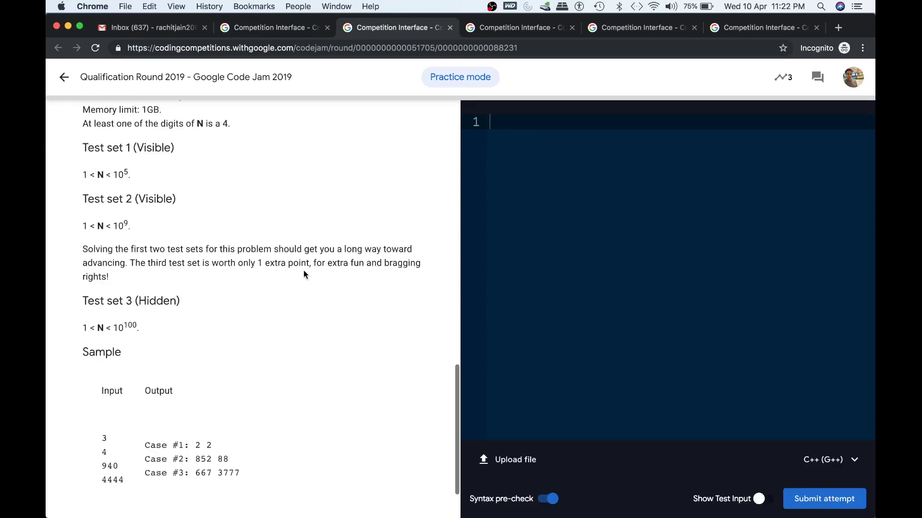
pyautogui.scroll(-1, 303, 275)
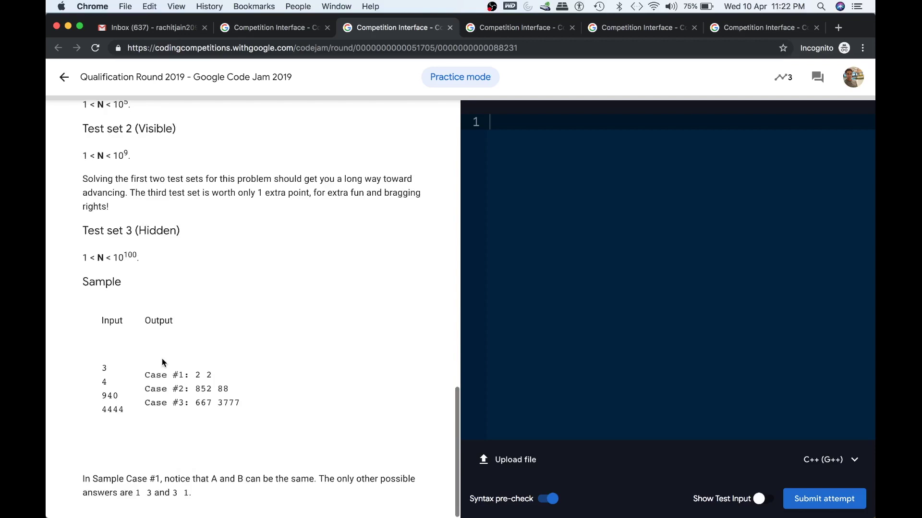
pyautogui.scroll(5, 161, 362)
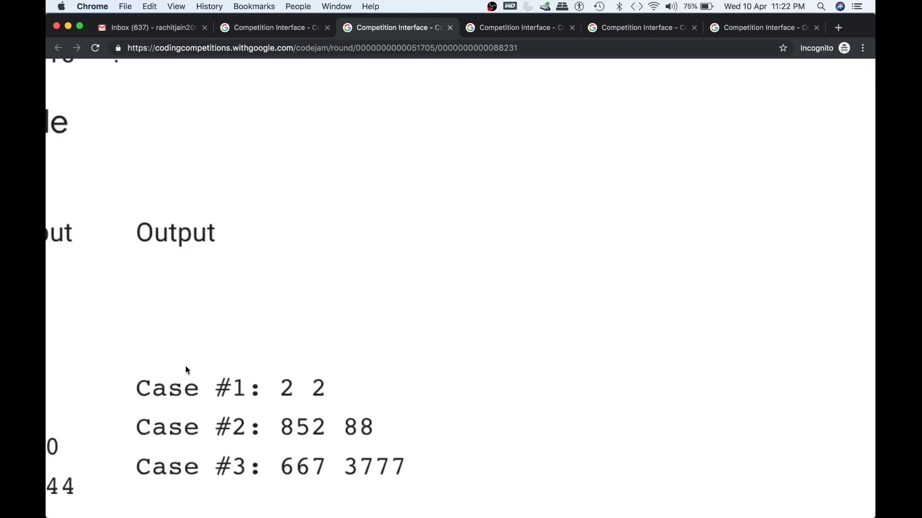
pyautogui.scroll(-5, 185, 365)
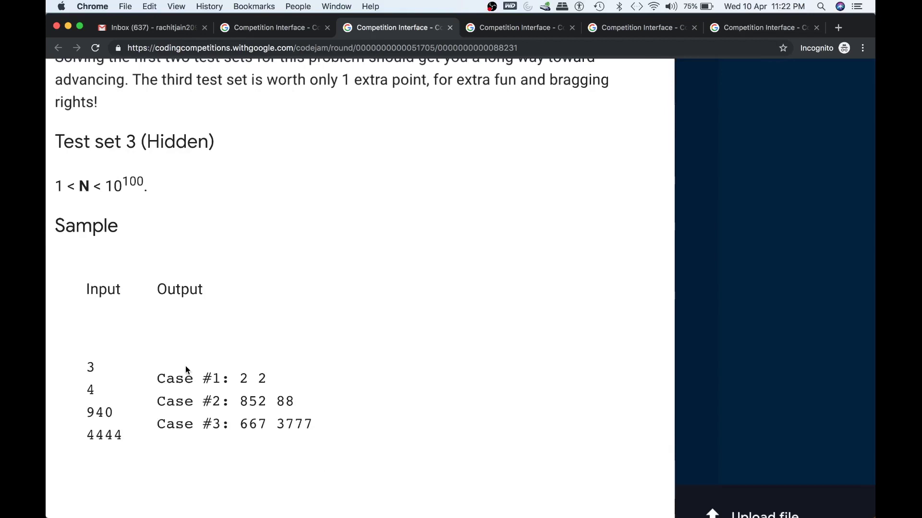
pyautogui.hscroll(-2, 186, 369)
pyautogui.moveTo(112, 412); pyautogui.dragTo(128, 412)
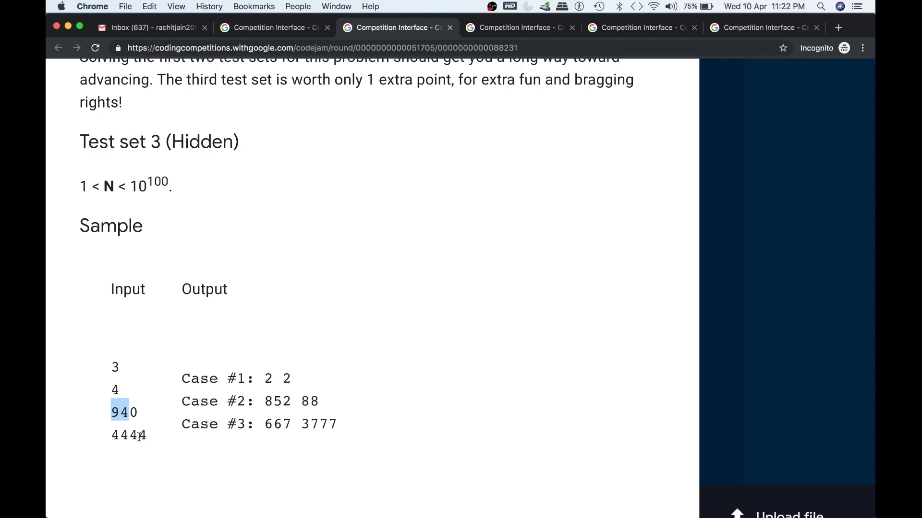
pyautogui.click(240, 393)
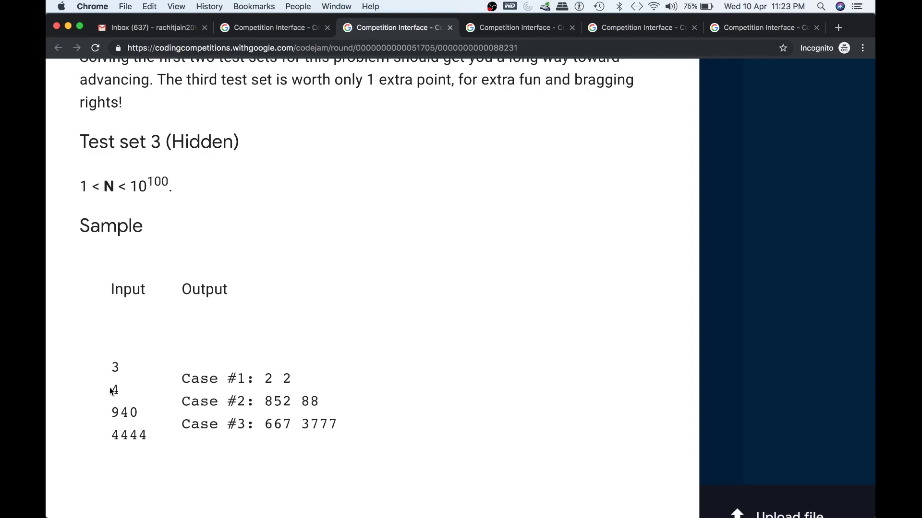
pyautogui.doubleClick(113, 390)
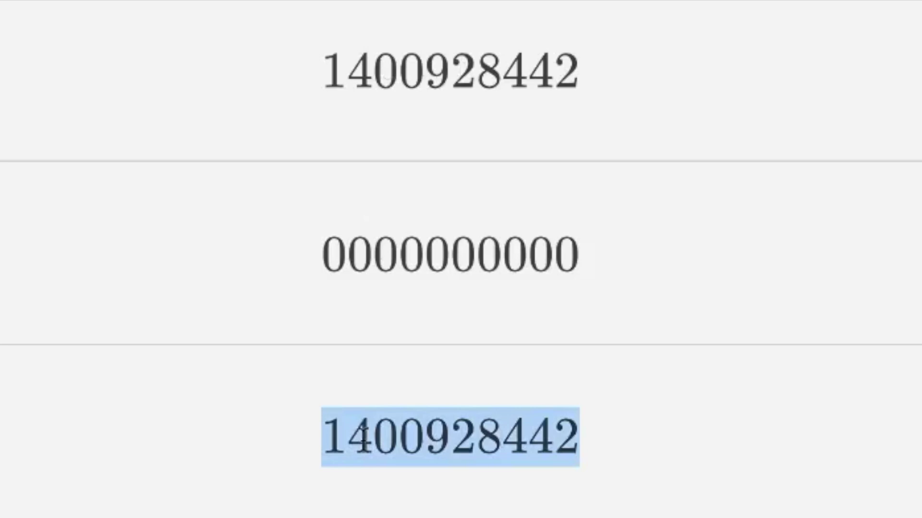
pyautogui.doubleClick(408, 256)
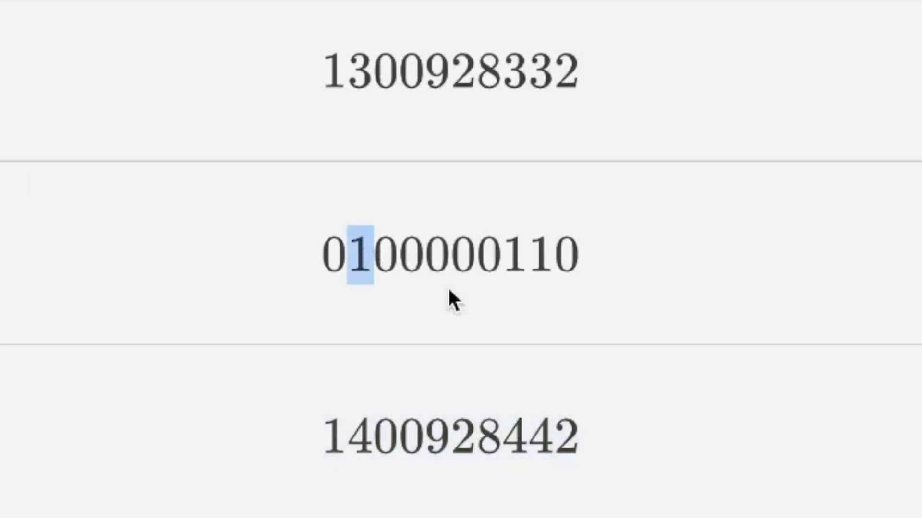
# Step: Highlight the bottom number's 4 and the top number's replacement 3s
pyautogui.moveTo(349, 435); pyautogui.dragTo(373, 437)
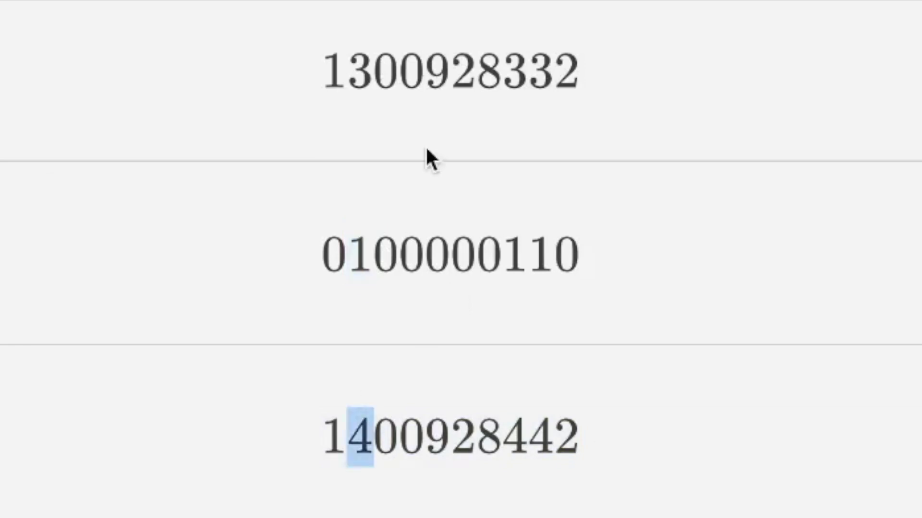
pyautogui.click(355, 57)
pyautogui.moveTo(348, 65); pyautogui.dragTo(373, 67)
pyautogui.moveTo(502, 68); pyautogui.dragTo(527, 67)
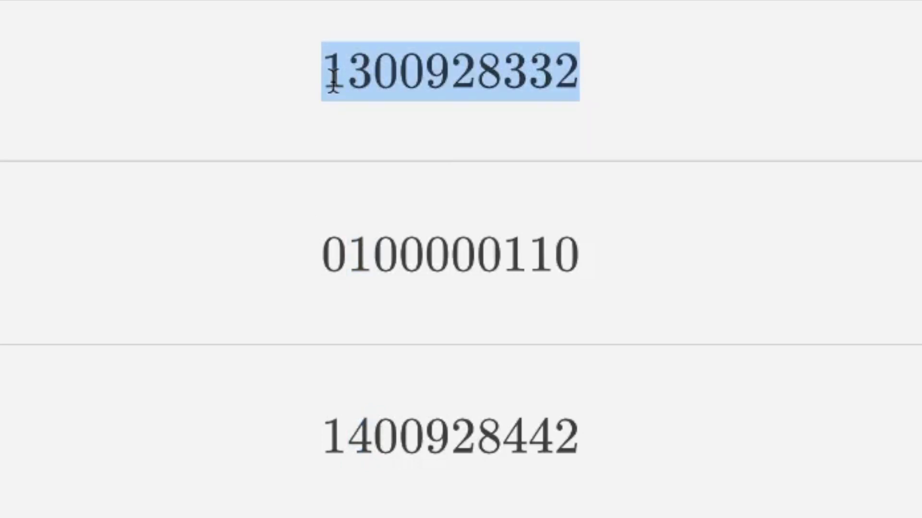
pyautogui.moveTo(344, 264); pyautogui.dragTo(644, 288)
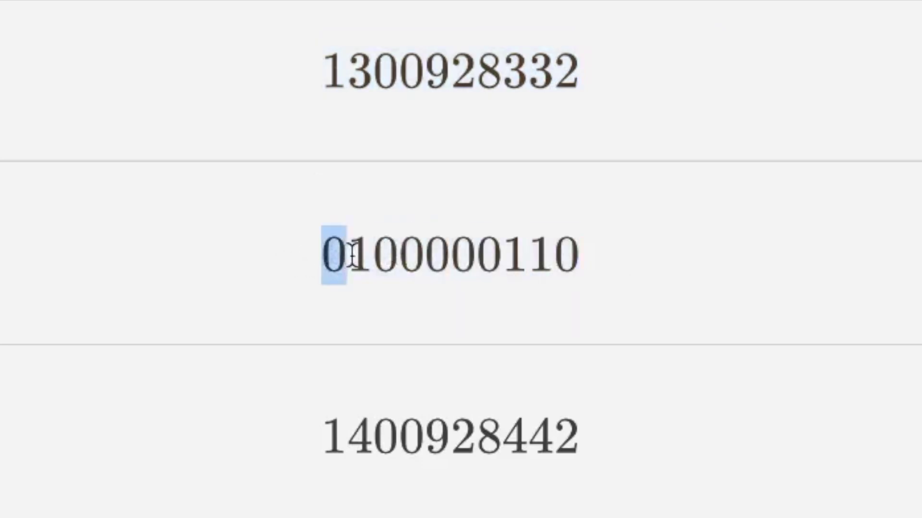
pyautogui.click(352, 257)
pyautogui.moveTo(353, 256); pyautogui.dragTo(596, 272)
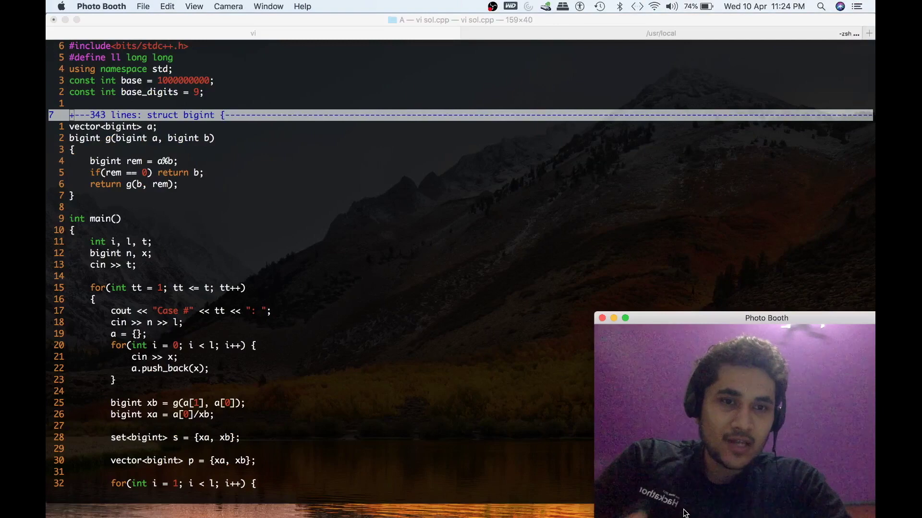
pyautogui.click(487, 420)
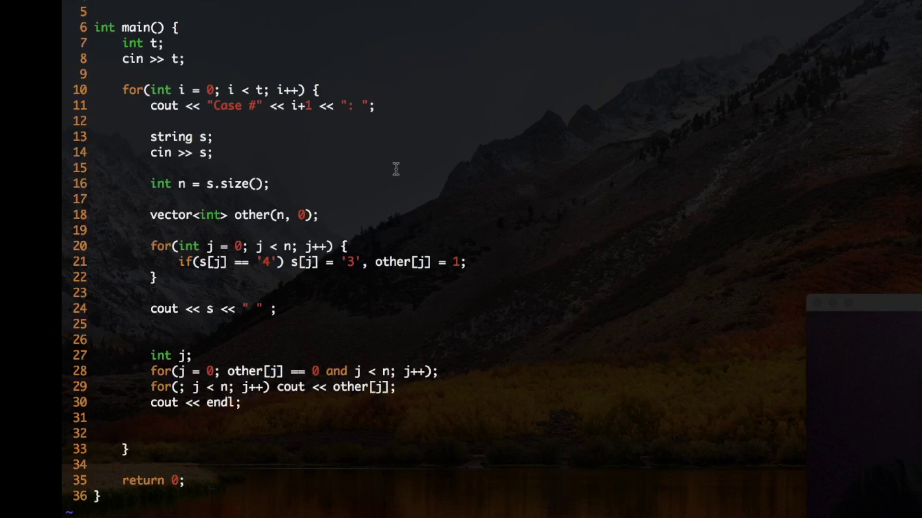
pyautogui.press('5')
pyautogui.press('j')
pyautogui.press('j')
pyautogui.press('j')
pyautogui.press('j')
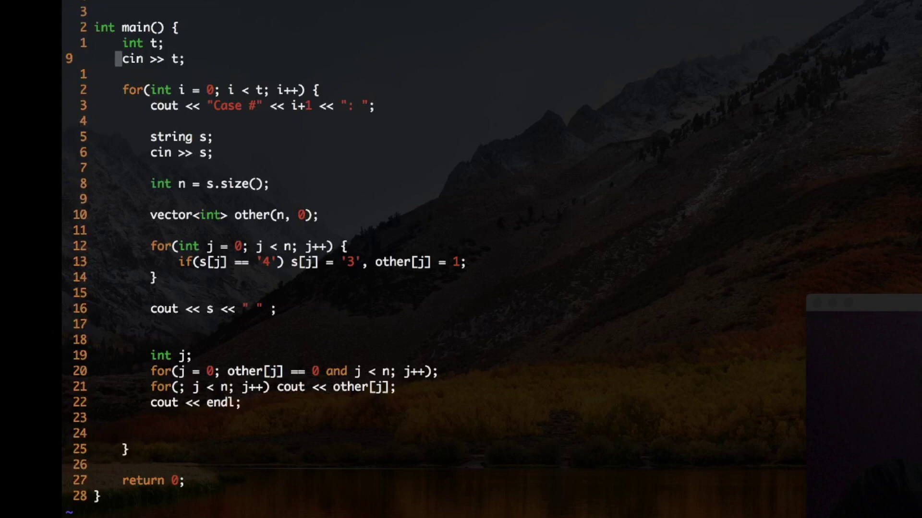
pyautogui.press('j')
pyautogui.press('j')
pyautogui.press('j')
pyautogui.moveTo(120, 58); pyautogui.dragTo(197, 58)
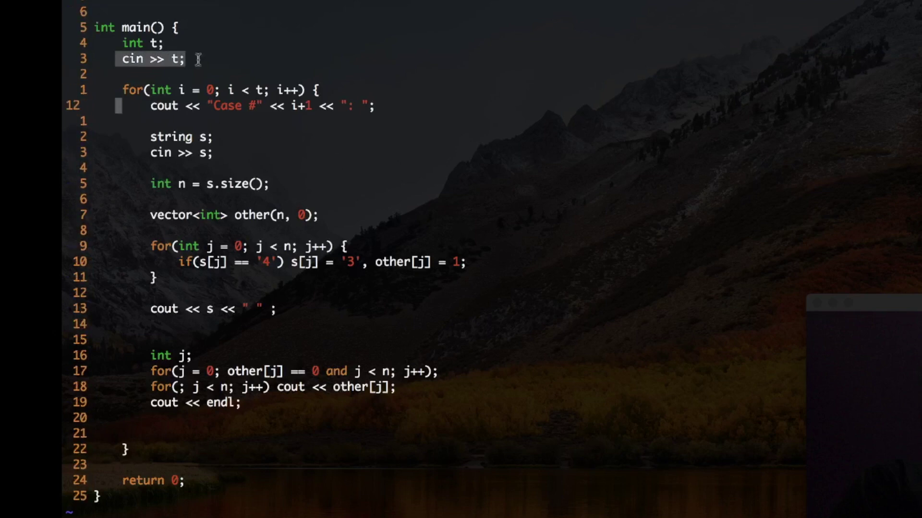
pyautogui.click(156, 143)
pyautogui.moveTo(157, 143); pyautogui.dragTo(225, 165)
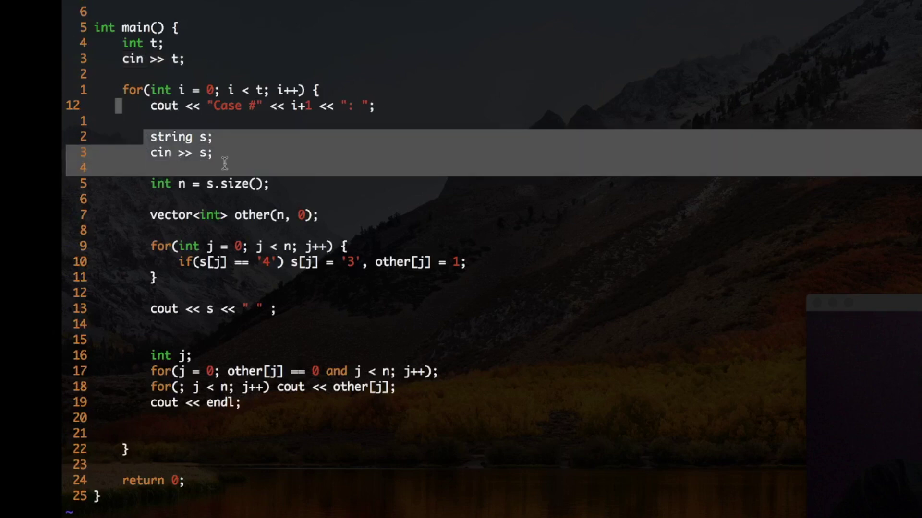
pyautogui.moveTo(144, 186); pyautogui.dragTo(274, 185)
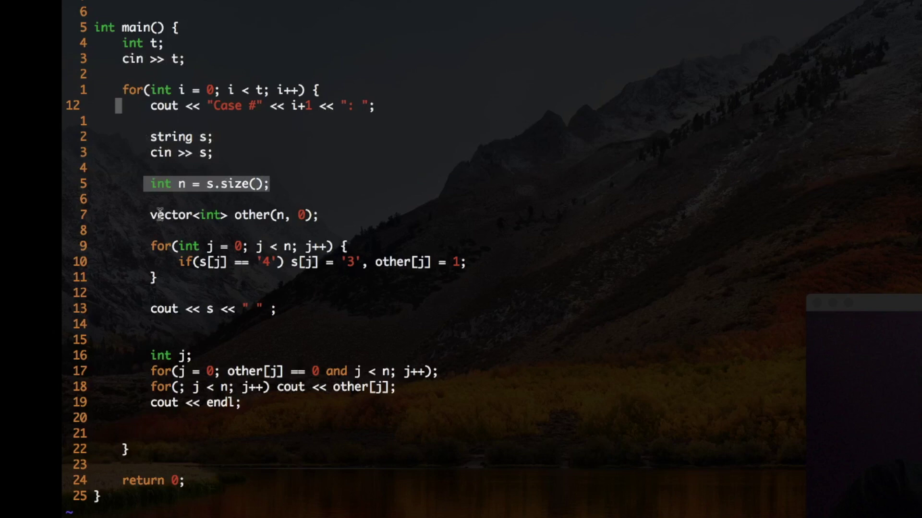
pyautogui.moveTo(151, 215); pyautogui.dragTo(294, 216)
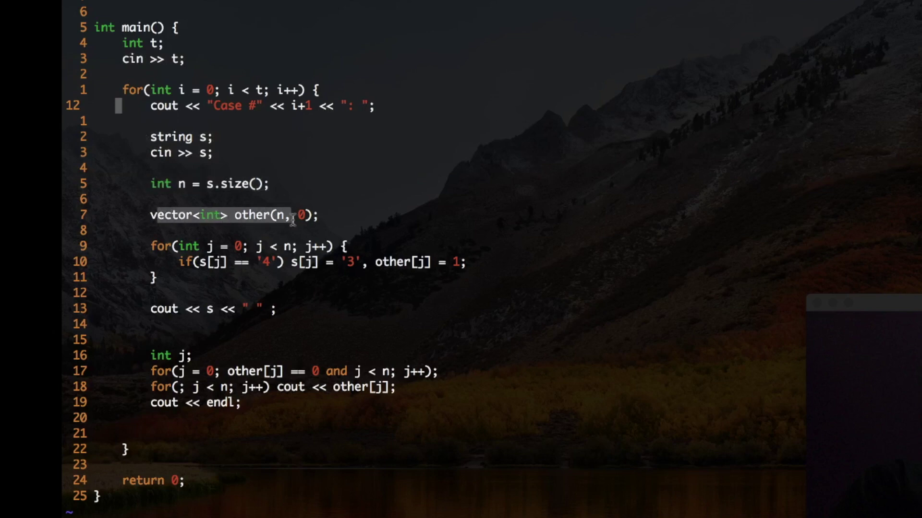
pyautogui.moveTo(294, 219); pyautogui.dragTo(332, 219)
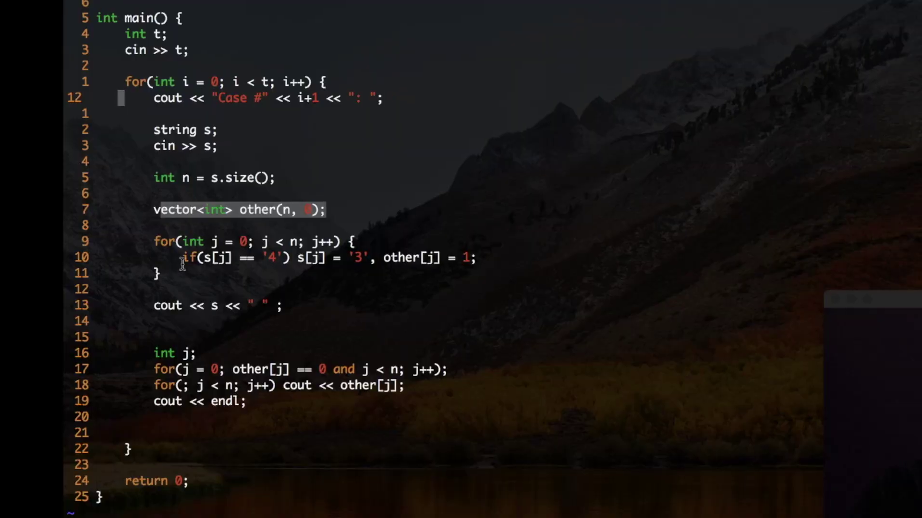
pyautogui.click(181, 264)
pyautogui.moveTo(187, 243); pyautogui.dragTo(330, 245)
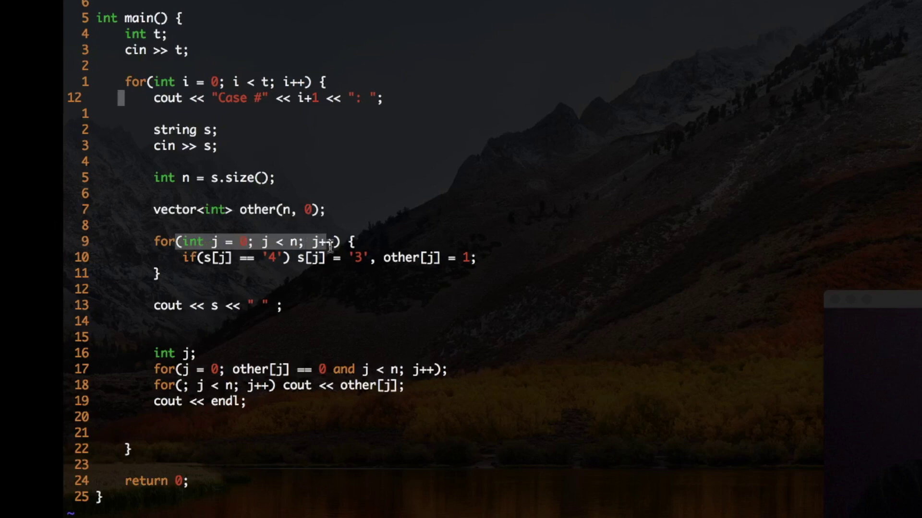
pyautogui.moveTo(198, 259); pyautogui.dragTo(392, 264)
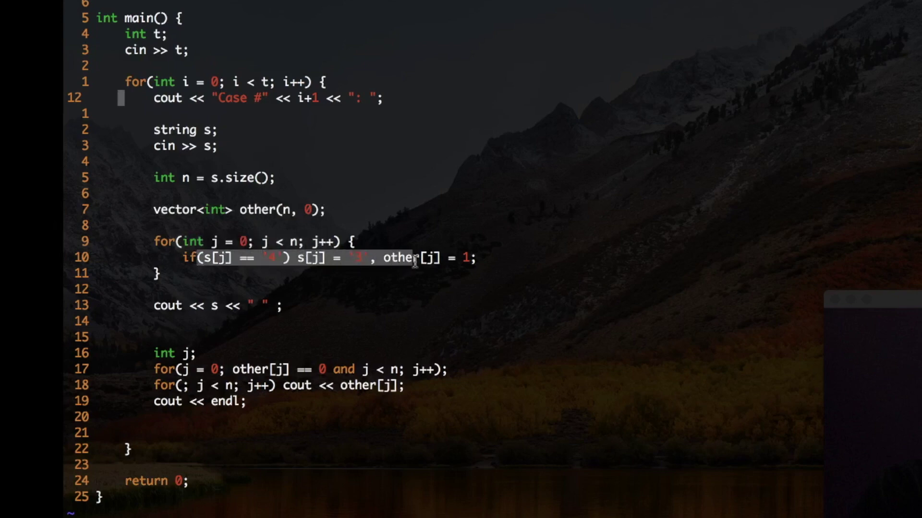
pyautogui.moveTo(393, 264); pyautogui.dragTo(469, 264)
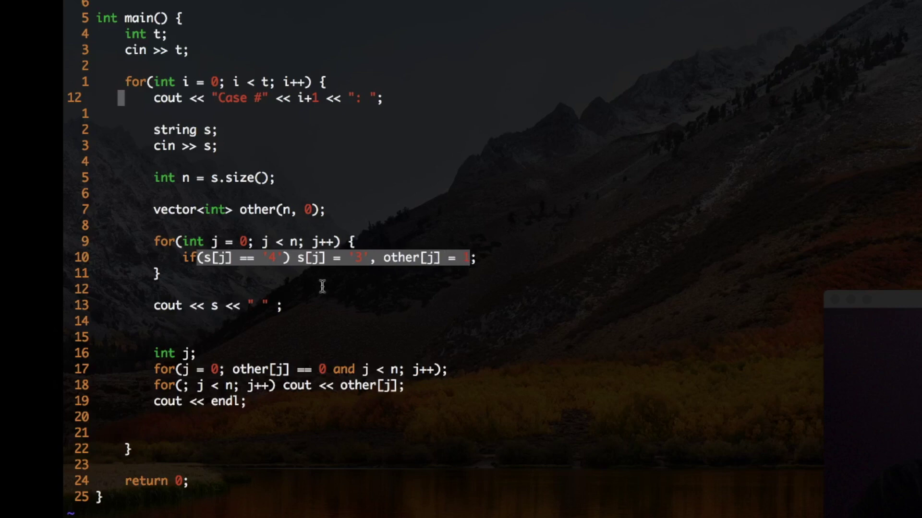
pyautogui.click(241, 308)
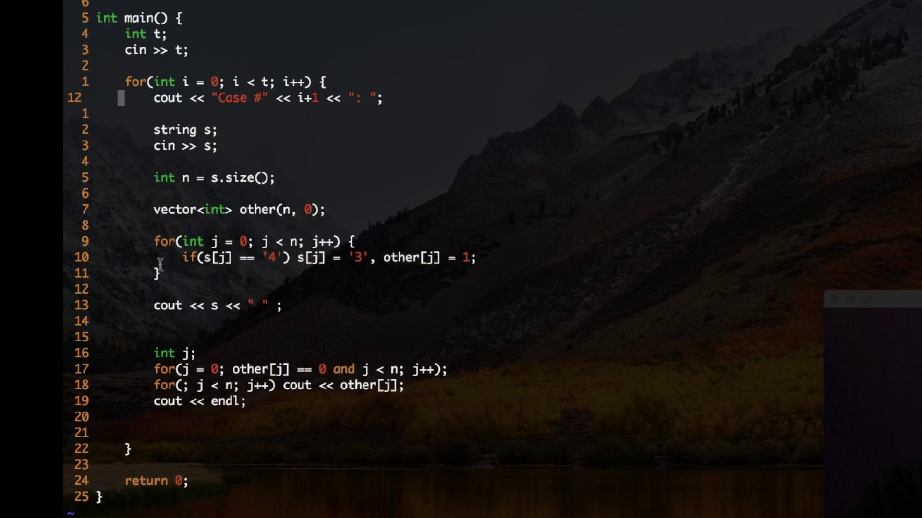
pyautogui.moveTo(161, 261); pyautogui.dragTo(154, 245)
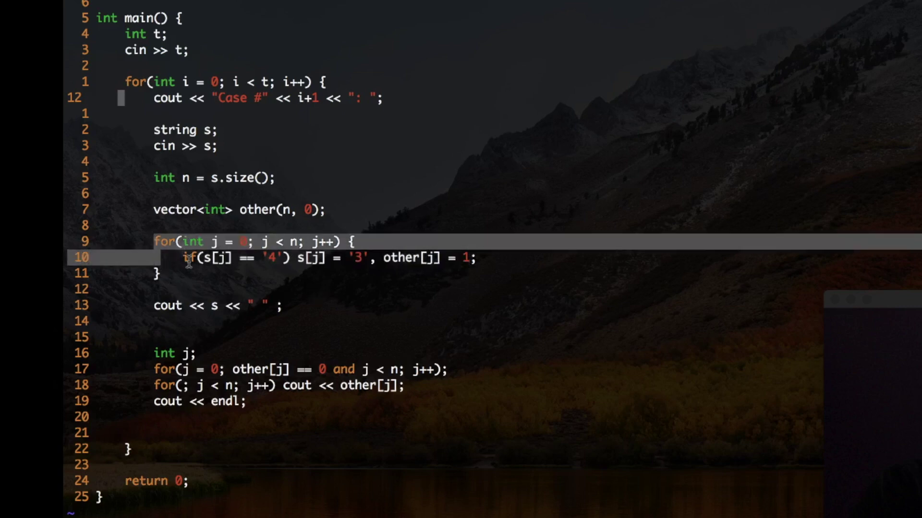
pyautogui.click(220, 305)
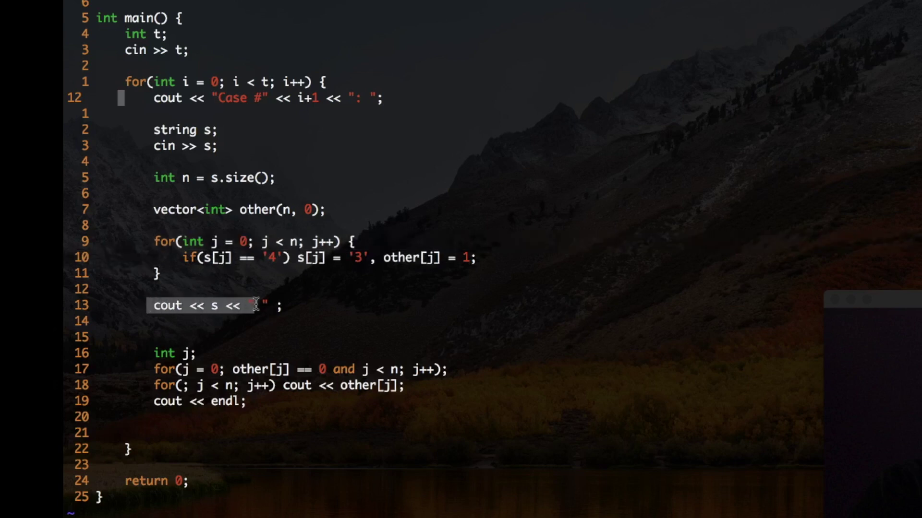
pyautogui.moveTo(146, 305); pyautogui.dragTo(292, 305)
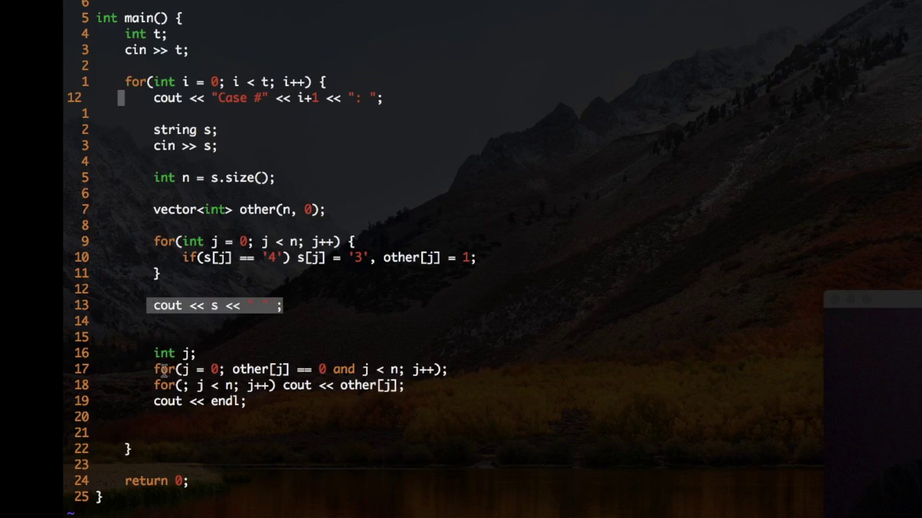
pyautogui.moveTo(156, 369); pyautogui.dragTo(464, 363)
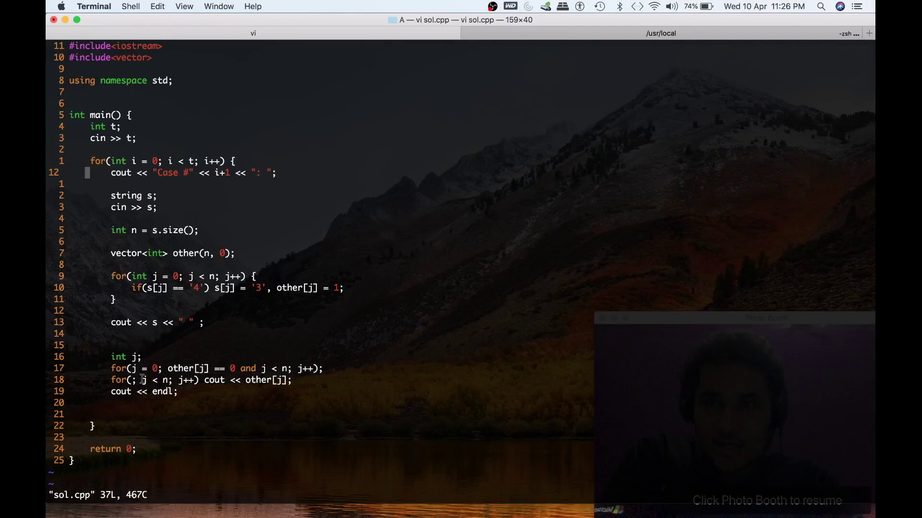
# Step: Highlight the line 18 loop printing the other number, then raise the Photo Booth window
pyautogui.moveTo(141, 381); pyautogui.dragTo(299, 382)
pyautogui.click(698, 473)
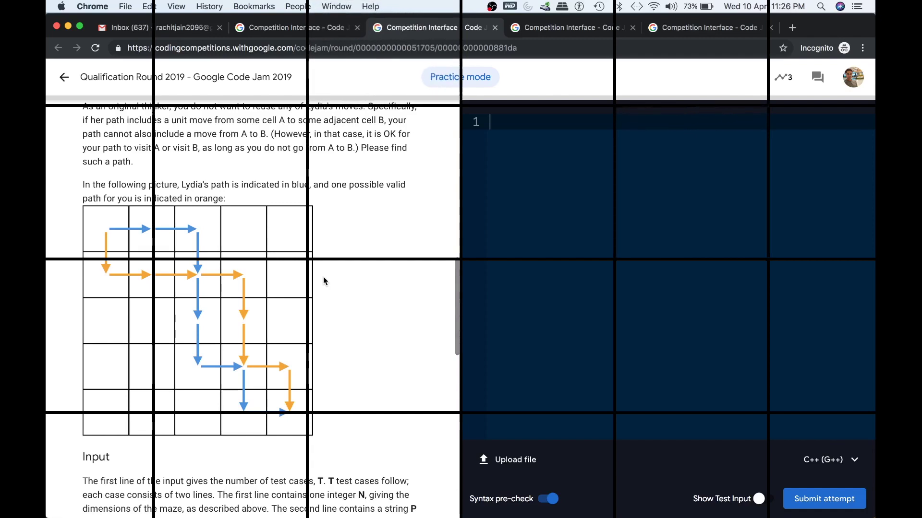
pyautogui.scroll(-1, 323, 280)
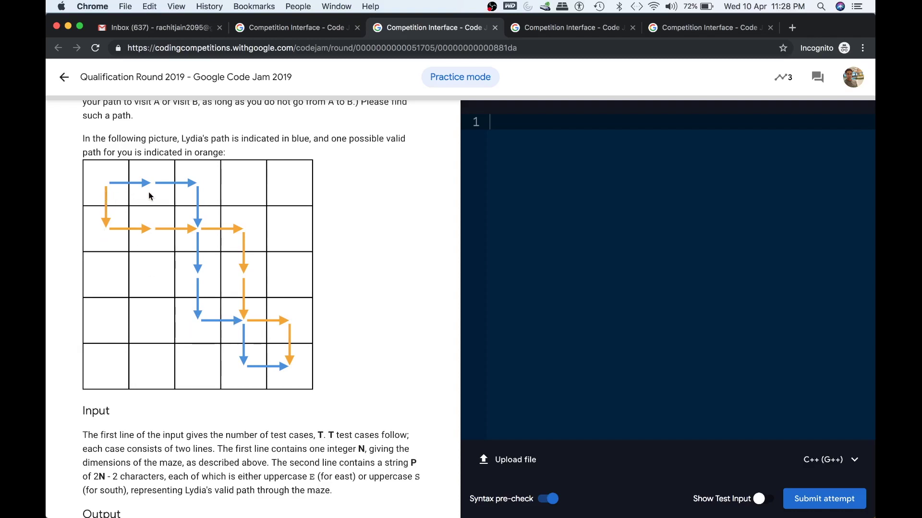
pyautogui.scroll(-1, 149, 191)
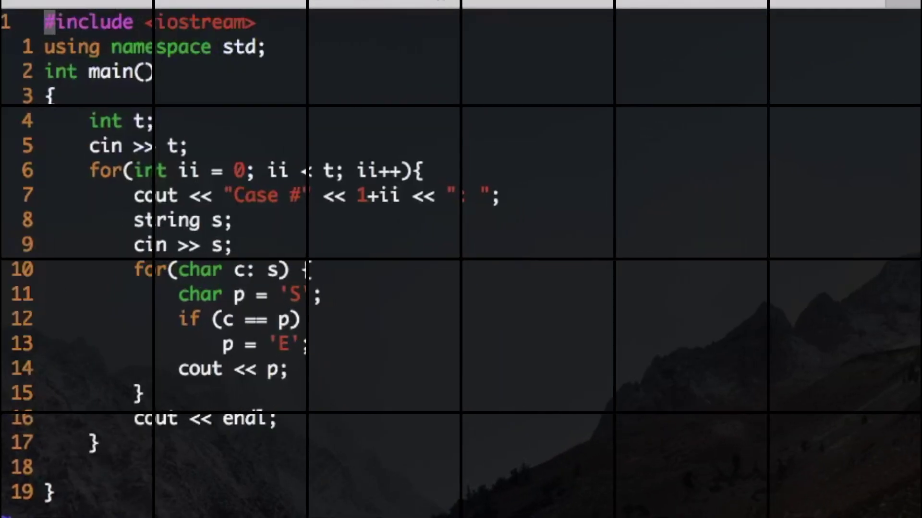
pyautogui.press('G')
pyautogui.press('6')
pyautogui.press('G')
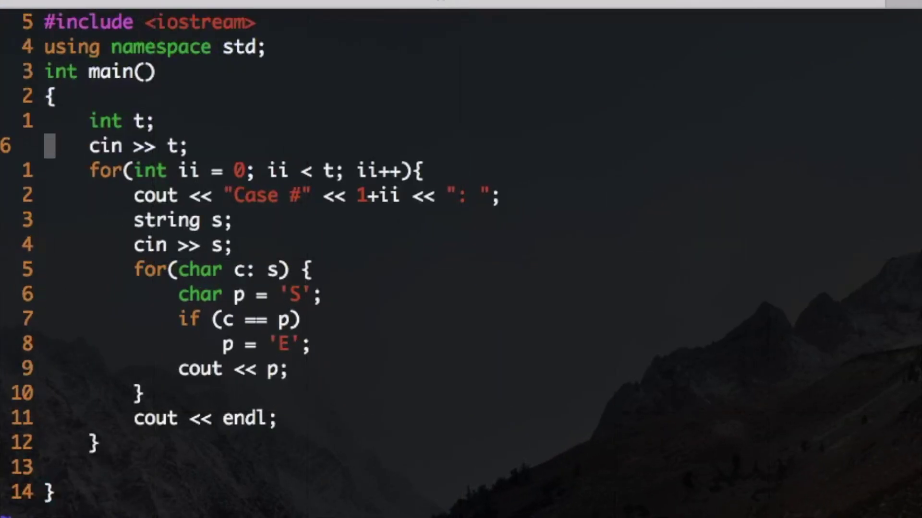
pyautogui.hotkey('shift', 'v')
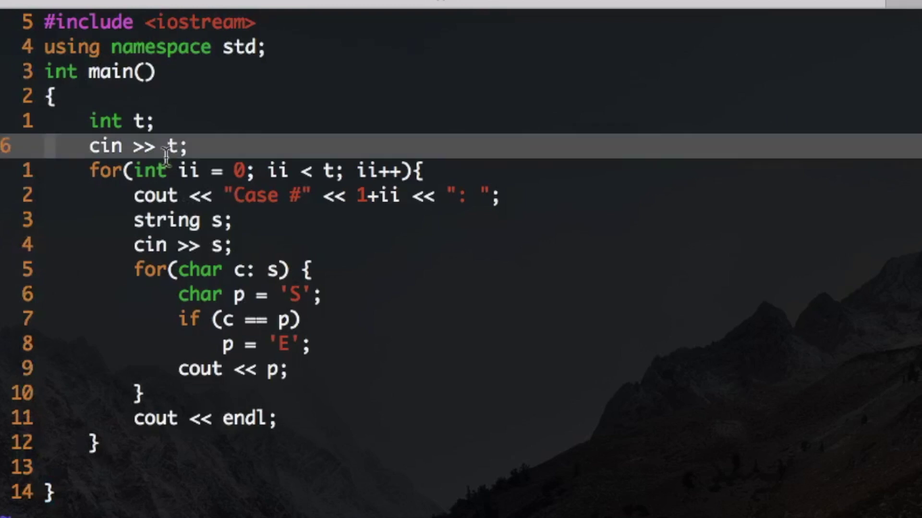
pyautogui.tripleClick(189, 245)
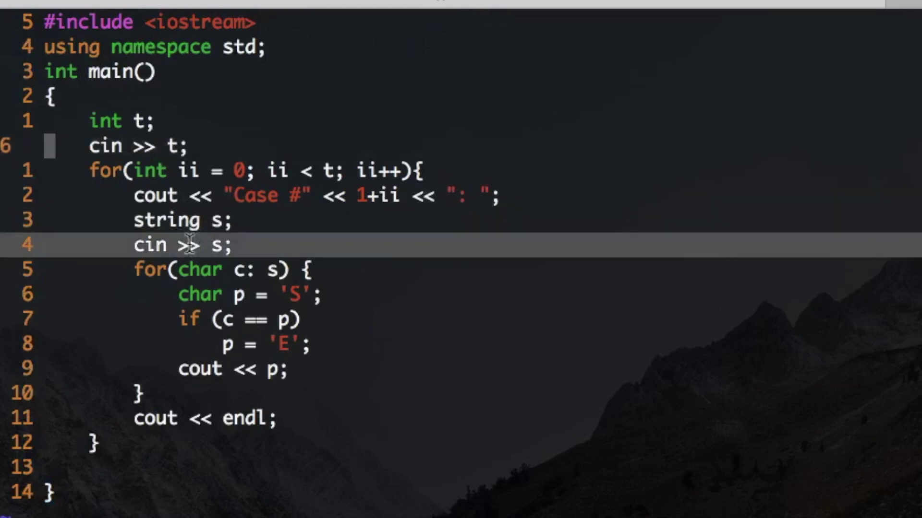
pyautogui.click(278, 294)
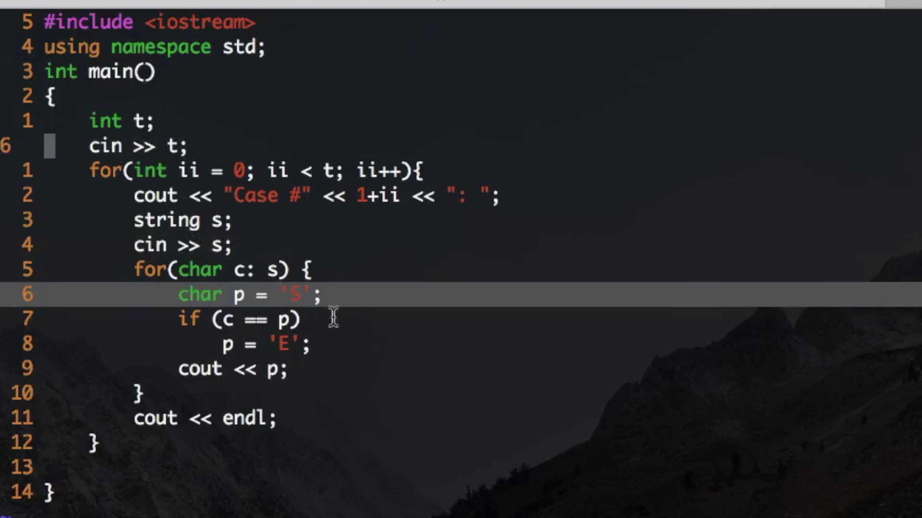
pyautogui.click(286, 339)
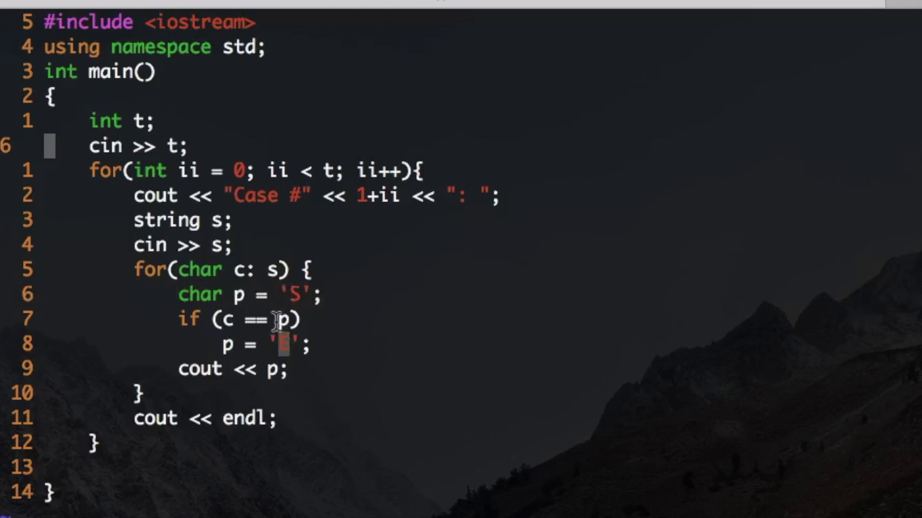
pyautogui.moveTo(175, 317); pyautogui.dragTo(317, 341)
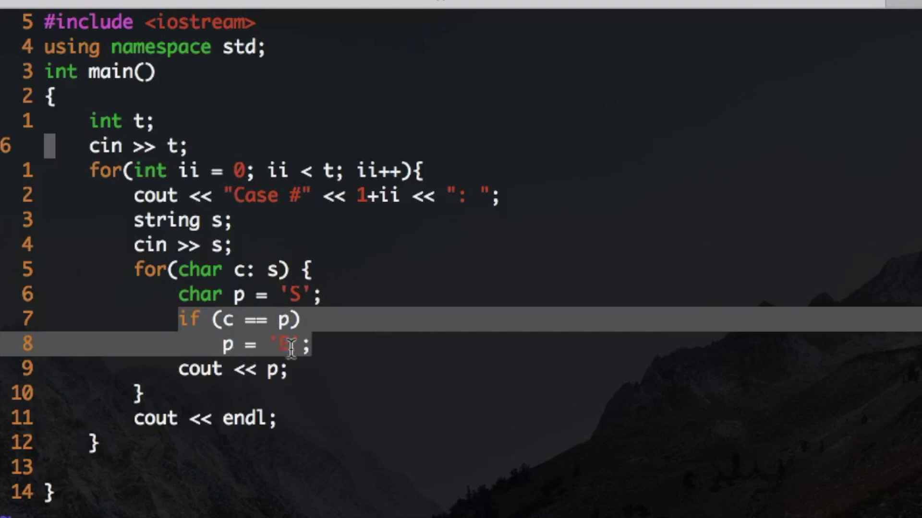
pyautogui.click(260, 369)
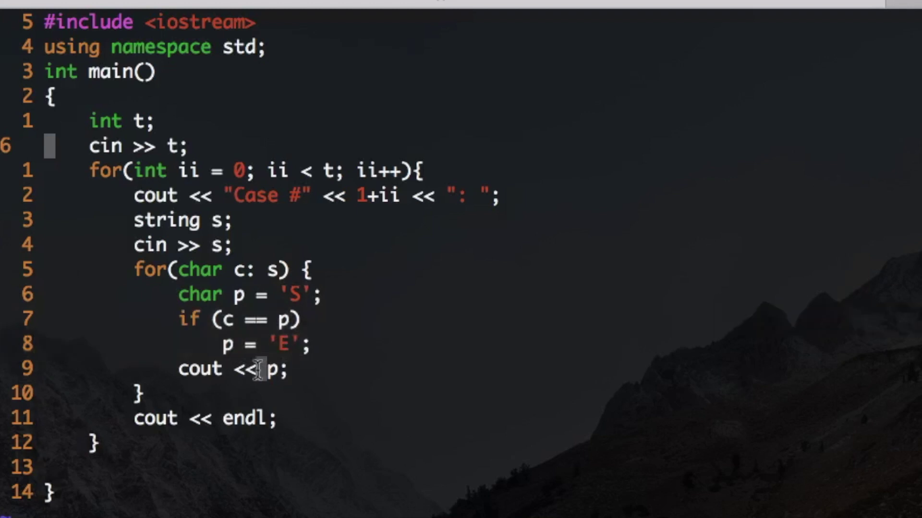